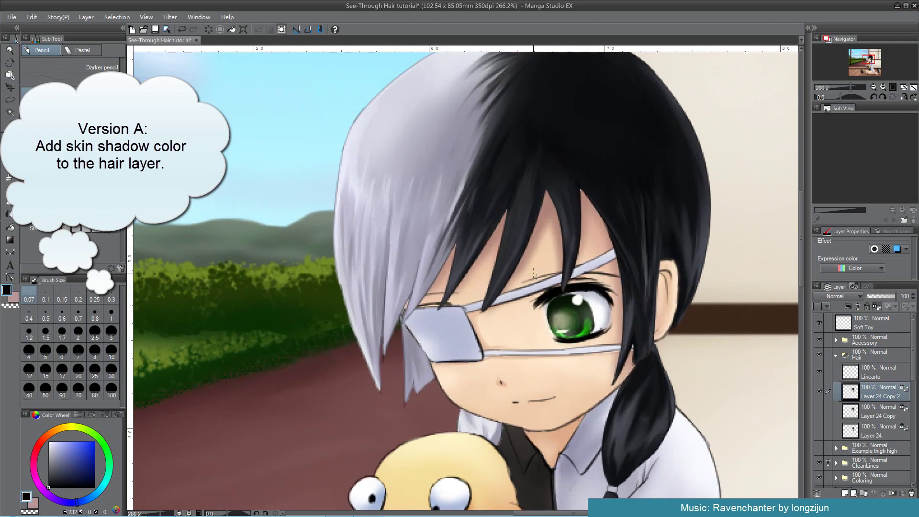
- Sample the skin shadow color, make it slightly redder, and airbrush the black bangs' tips with the Soft airbrush at size 5
{"action": "left_click", "coordinate": [450, 289], "text": "alt"}
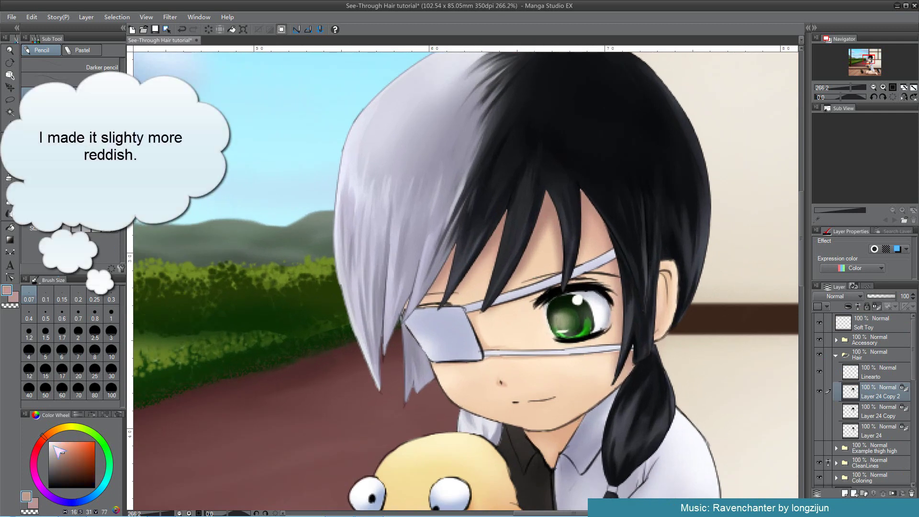
{"action": "key", "text": "b"}
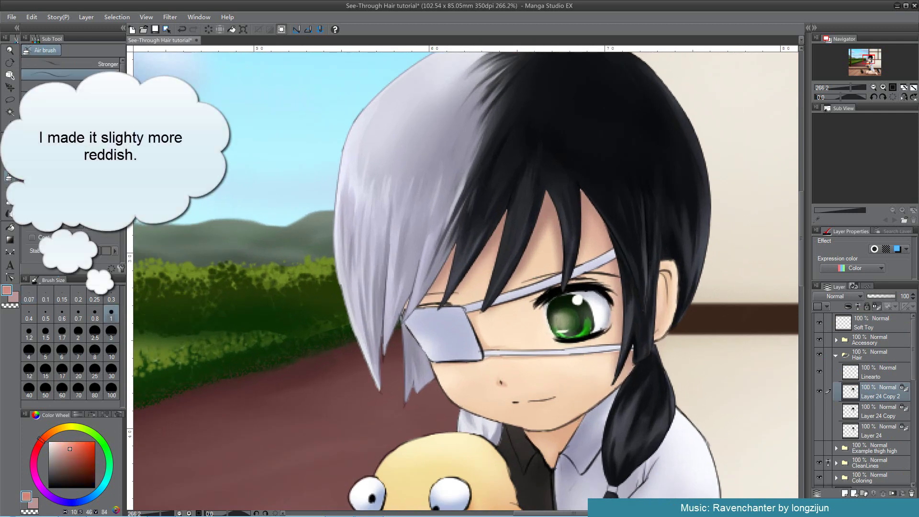
{"action": "left_click", "coordinate": [46, 352]}
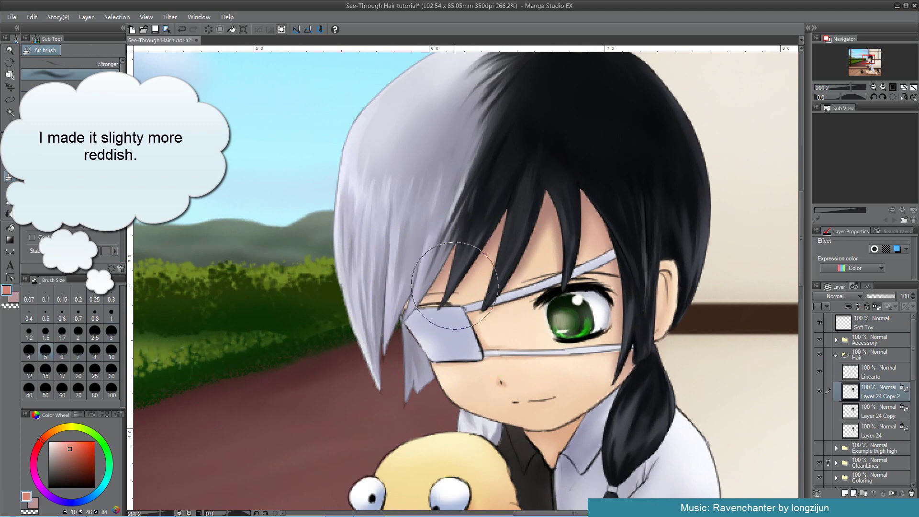
{"action": "mouse_move", "coordinate": [431, 338]}
{"action": "left_mouse_down"}
{"action": "mouse_move", "coordinate": [440, 297]}
{"action": "mouse_move", "coordinate": [499, 253]}
{"action": "mouse_move", "coordinate": [565, 239]}
{"action": "mouse_move", "coordinate": [585, 275]}
{"action": "mouse_move", "coordinate": [604, 276]}
{"action": "mouse_move", "coordinate": [550, 202]}
{"action": "mouse_move", "coordinate": [593, 233]}
{"action": "mouse_move", "coordinate": [620, 292]}
{"action": "mouse_move", "coordinate": [616, 322]}
{"action": "mouse_move", "coordinate": [609, 296]}
{"action": "mouse_move", "coordinate": [604, 359]}
{"action": "left_mouse_up"}
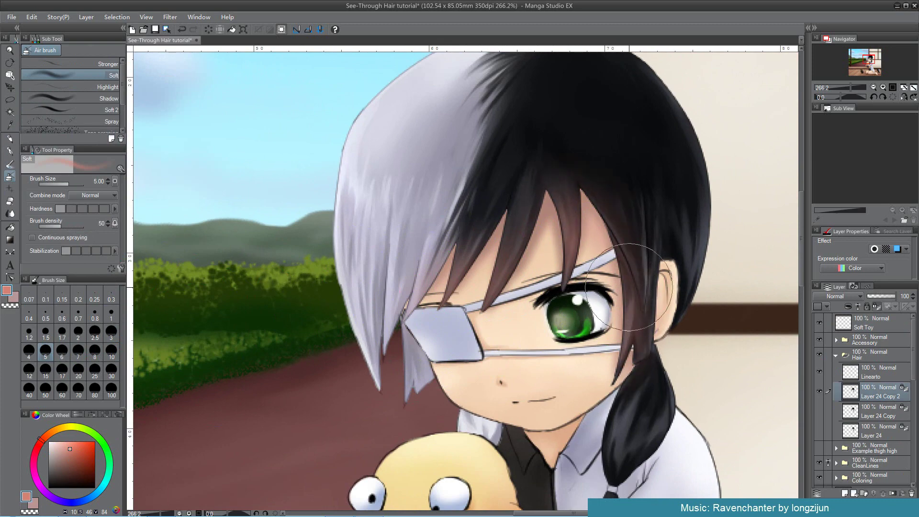
{"action": "key", "text": "ctrl+z"}
{"action": "scroll", "coordinate": [655, 220], "scroll_direction": "down", "scroll_amount": 4}
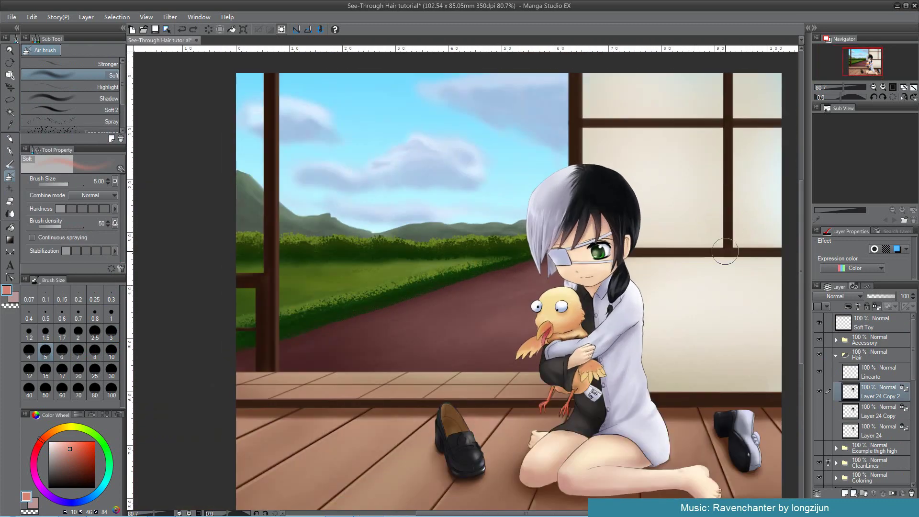
- Make the black bangs over the face semi-transparent on Layer 24 Copy 3 with a soft eraser at size 8
{"action": "scroll", "coordinate": [496, 293], "scroll_direction": "up", "scroll_amount": 6}
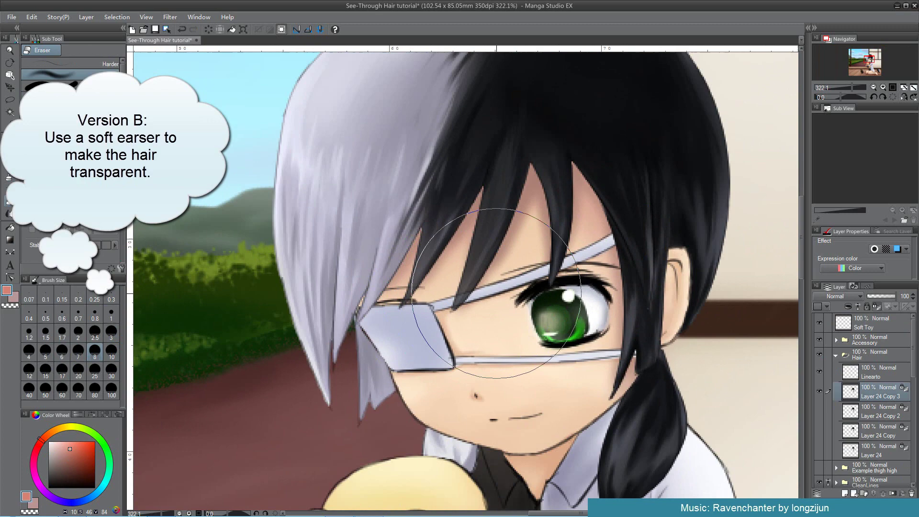
{"action": "mouse_move", "coordinate": [496, 293]}
{"action": "left_mouse_down"}
{"action": "mouse_move", "coordinate": [519, 291]}
{"action": "mouse_move", "coordinate": [432, 323]}
{"action": "mouse_move", "coordinate": [442, 298]}
{"action": "mouse_move", "coordinate": [456, 306]}
{"action": "mouse_move", "coordinate": [551, 284]}
{"action": "mouse_move", "coordinate": [566, 321]}
{"action": "left_mouse_up"}
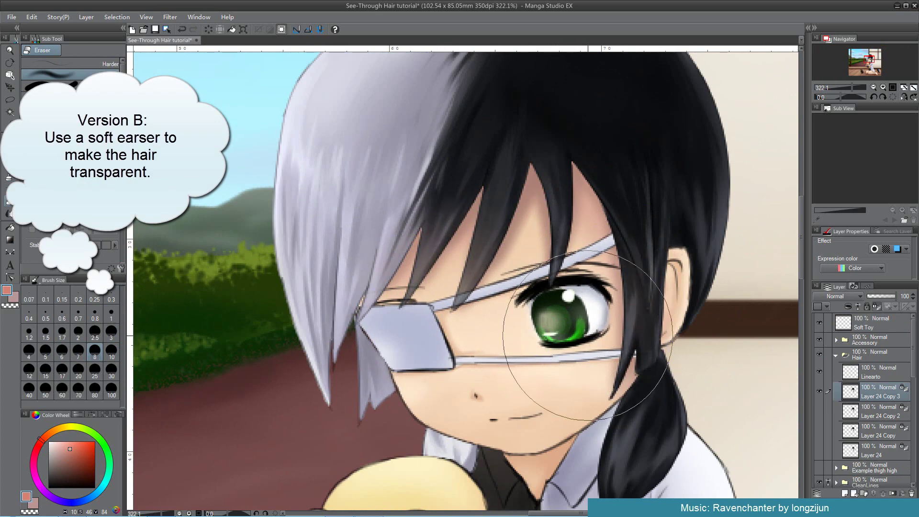
{"action": "scroll", "coordinate": [500, 343], "scroll_direction": "down", "scroll_amount": 5}
{"action": "scroll", "coordinate": [500, 343], "scroll_direction": "up", "scroll_amount": 6}
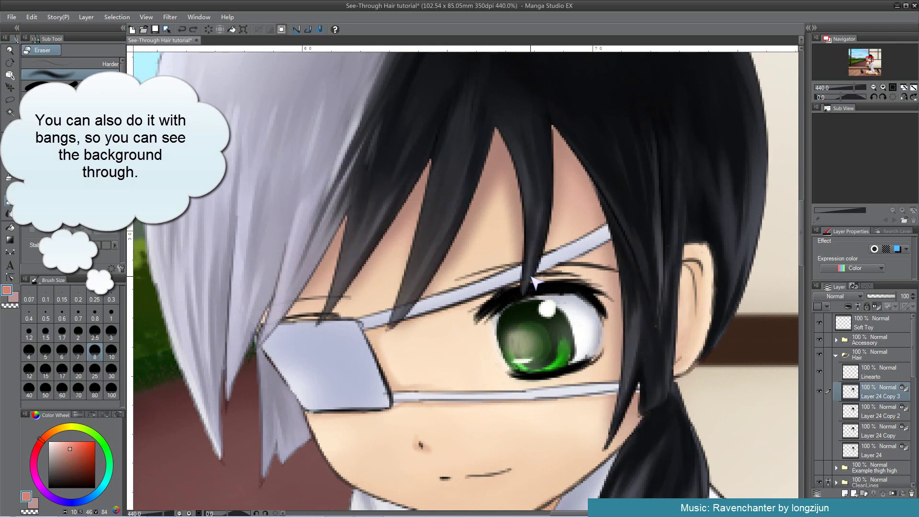
- Move Layer 24 Copy 3 below Layer 24 Copy 2 in the Hair folder
{"action": "key", "text": "y"}
{"action": "left_click_drag", "start_coordinate": [850, 394], "coordinate": [850, 421]}
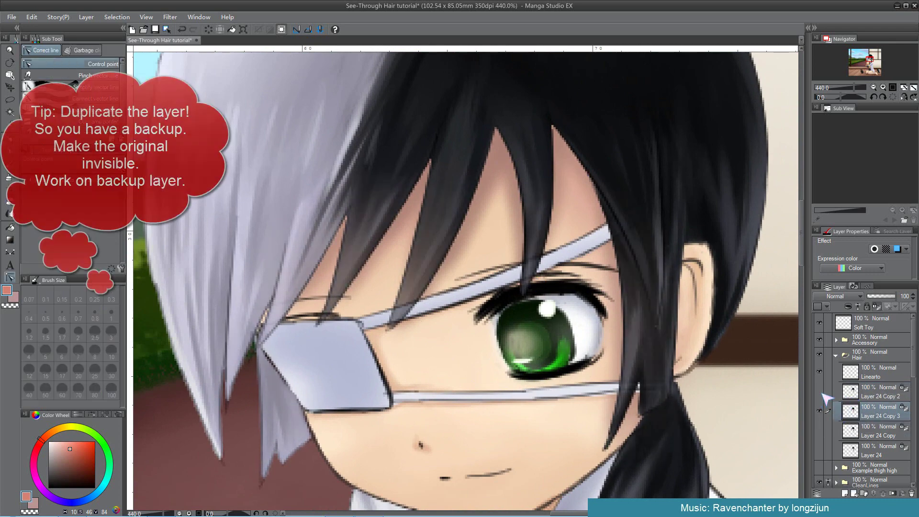
{"action": "scroll", "coordinate": [489, 279], "scroll_direction": "down", "scroll_amount": 3}
{"action": "scroll", "coordinate": [230, 304], "scroll_direction": "up", "scroll_amount": 2}
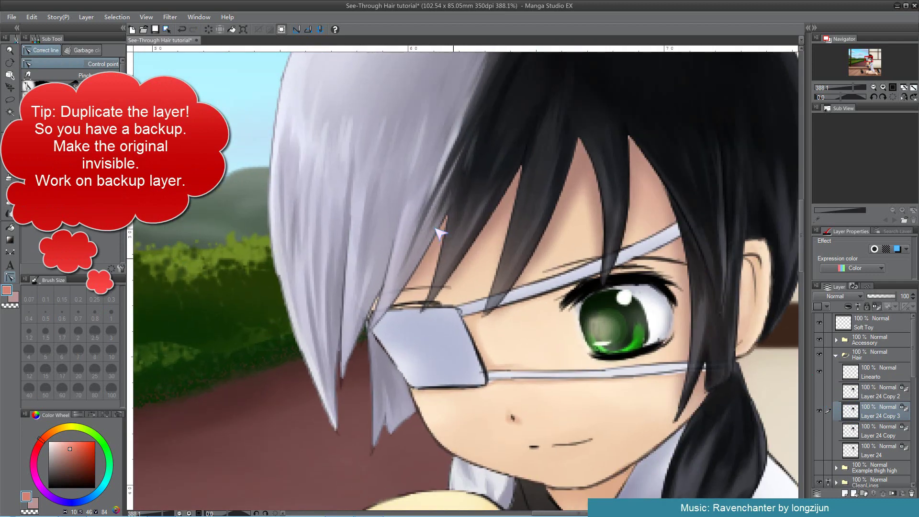
- Lightly erase the silver hair's tips and outer edge with the Softer eraser at size 3 so the background shows through
{"action": "key", "text": "e"}
{"action": "scroll", "coordinate": [330, 328], "scroll_direction": "down", "scroll_amount": 1}
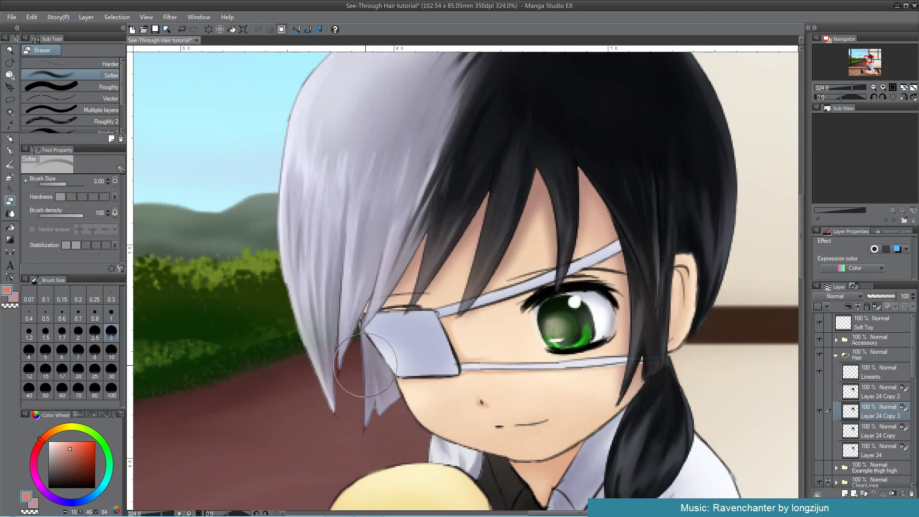
{"action": "left_click_drag", "start_coordinate": [521, 333], "coordinate": [486, 257]}
{"action": "mouse_move", "coordinate": [577, 407]}
{"action": "left_mouse_down"}
{"action": "mouse_move", "coordinate": [607, 444]}
{"action": "mouse_move", "coordinate": [594, 468]}
{"action": "left_mouse_up"}
{"action": "left_click_drag", "start_coordinate": [261, 253], "coordinate": [257, 329]}
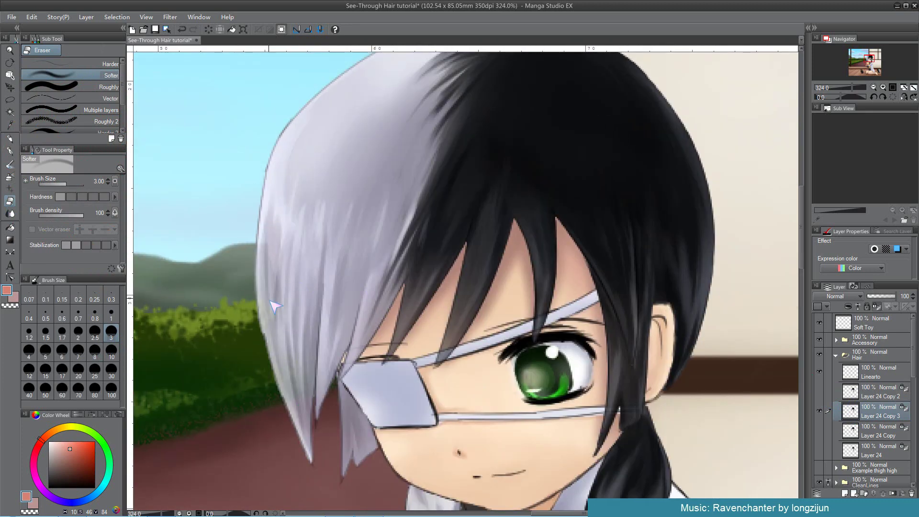
- Toggle the visibility of Layer 24 Copy 2 to compare the two see-through hair versions on the whole figure
{"action": "scroll", "coordinate": [433, 304], "scroll_direction": "down", "scroll_amount": 8}
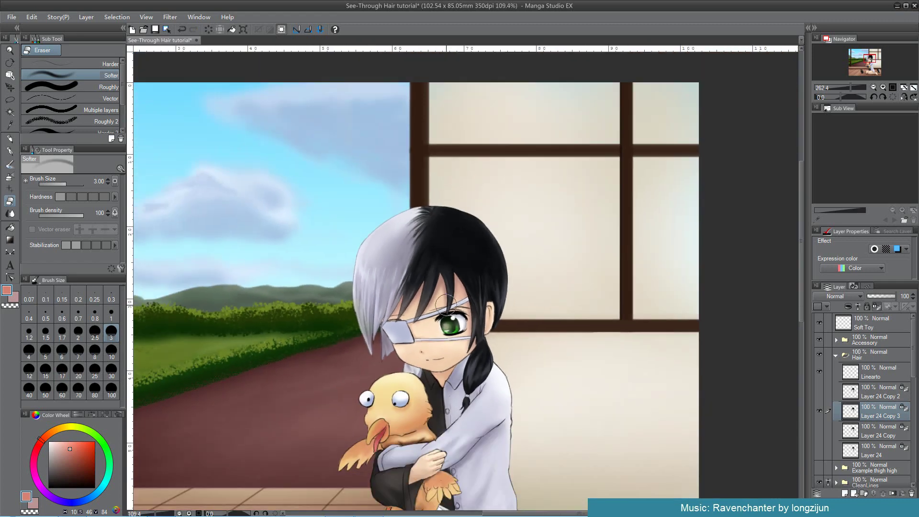
{"action": "scroll", "coordinate": [422, 346], "scroll_direction": "up", "scroll_amount": 2}
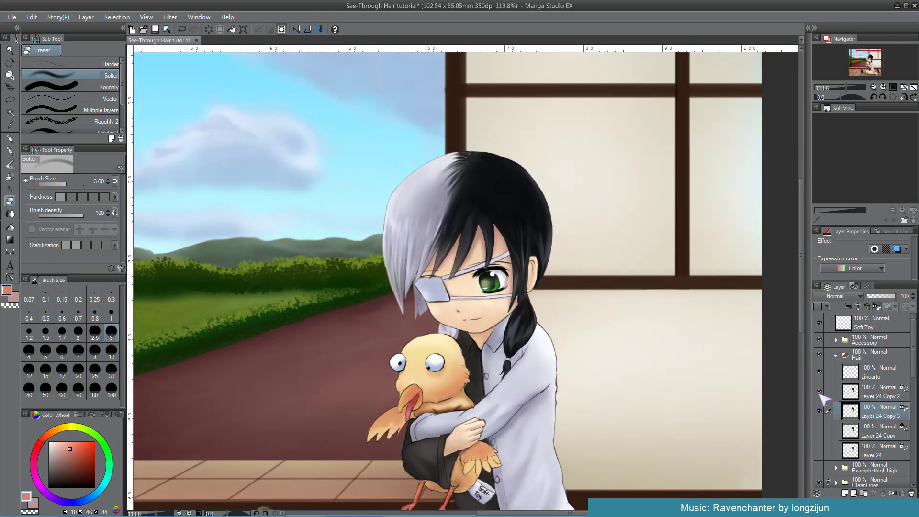
{"action": "left_click", "coordinate": [819, 391]}
{"action": "left_click", "coordinate": [819, 392]}
{"action": "left_click", "coordinate": [820, 392]}
{"action": "left_click", "coordinate": [819, 391]}
- Hide and show the Hair folder to examine the skin shading painted underneath the hair
{"action": "left_click", "coordinate": [822, 356]}
{"action": "left_click", "coordinate": [822, 356]}
{"action": "left_click", "coordinate": [822, 356]}
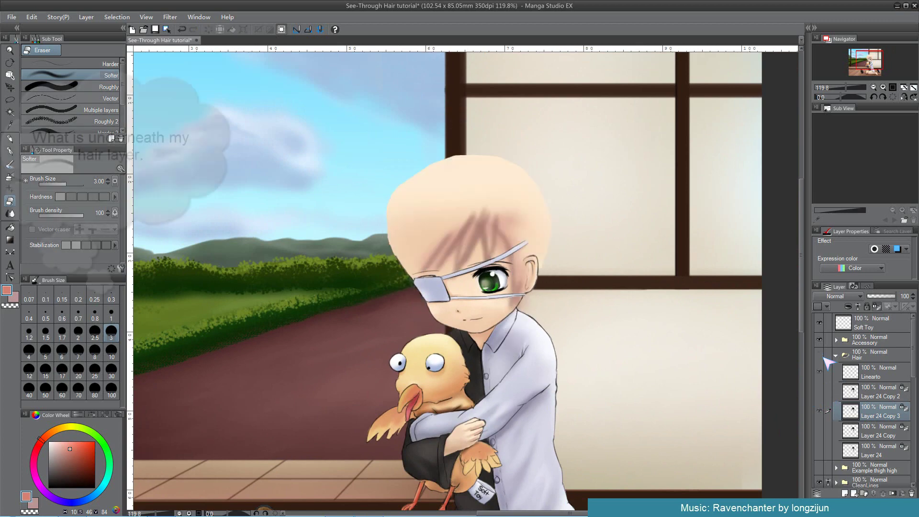
{"action": "left_click", "coordinate": [822, 356]}
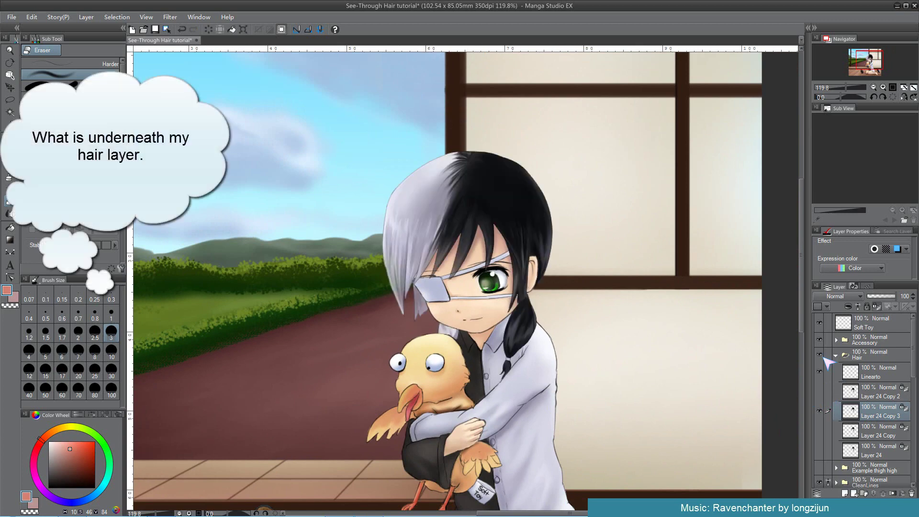
- Collapse the Hair folder, then make the Example thigh high folder visible and expand it
{"action": "left_click", "coordinate": [837, 355]}
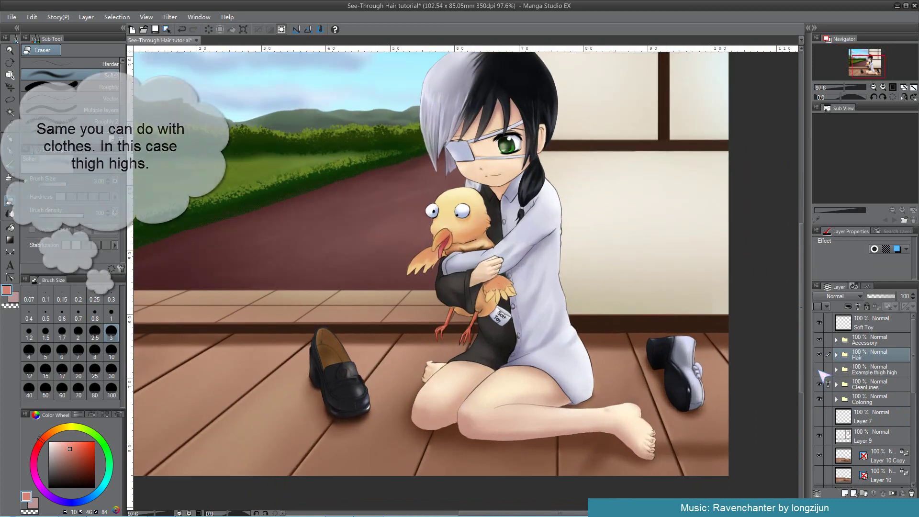
{"action": "left_click", "coordinate": [819, 370]}
{"action": "left_click", "coordinate": [864, 372]}
{"action": "left_click", "coordinate": [836, 370]}
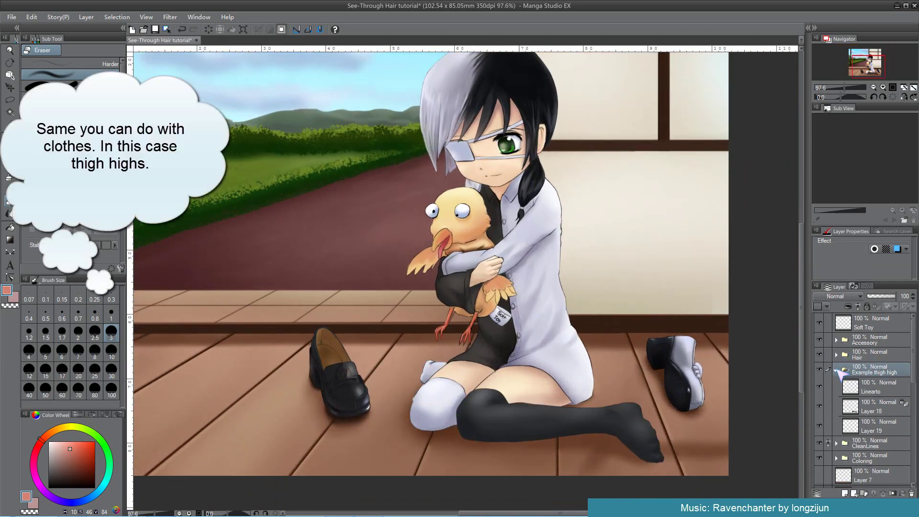
- Duplicate the black stocking's Layer 18, hide the original, and set the eraser size to 4
{"action": "left_click", "coordinate": [861, 405]}
{"action": "scroll", "coordinate": [634, 409], "scroll_direction": "up", "scroll_amount": 1}
{"action": "scroll", "coordinate": [612, 426], "scroll_direction": "up", "scroll_amount": 5}
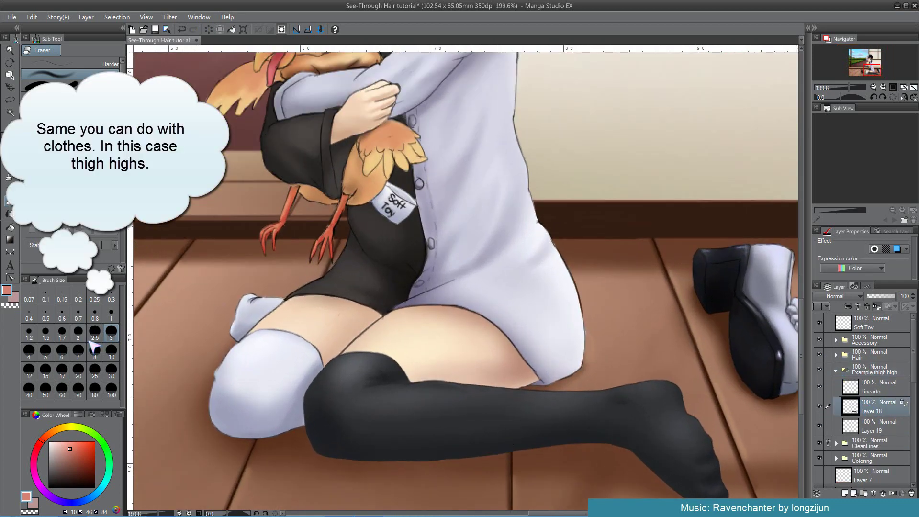
{"action": "left_click", "coordinate": [29, 352]}
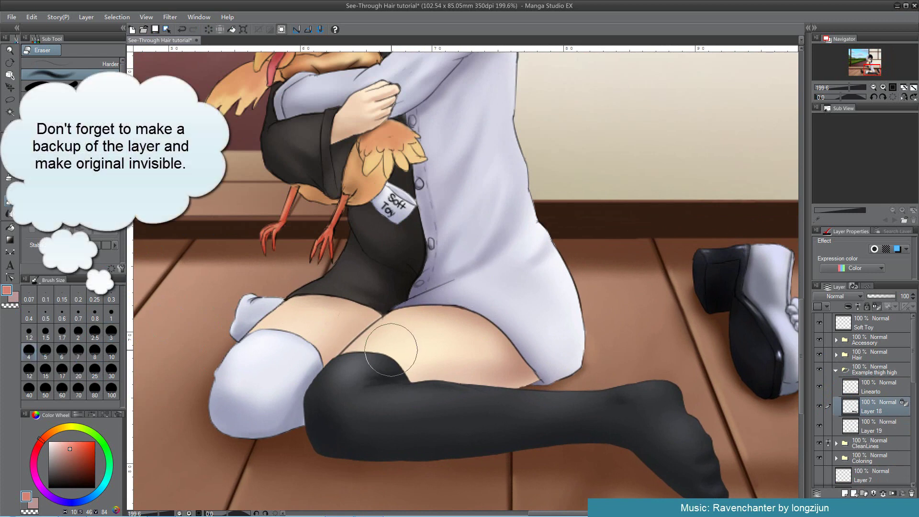
{"action": "right_click", "coordinate": [871, 407]}
{"action": "left_click", "coordinate": [844, 253]}
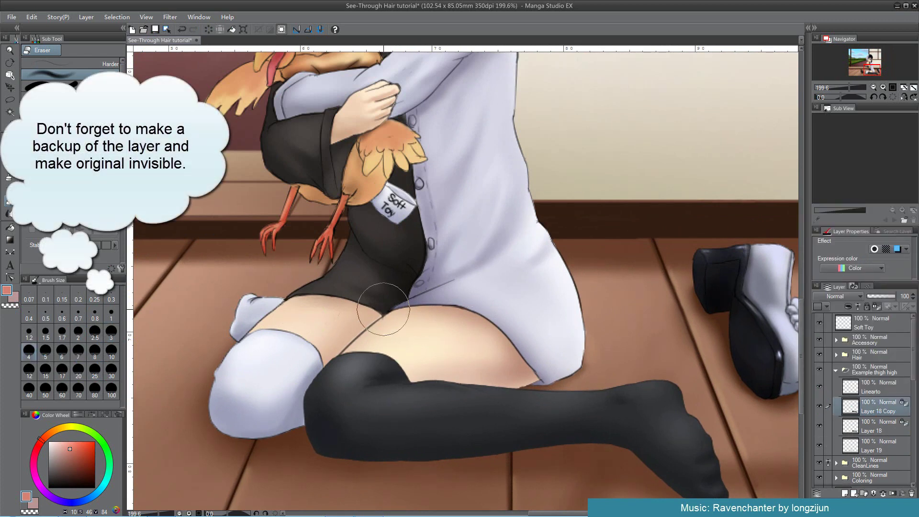
{"action": "left_click", "coordinate": [819, 425]}
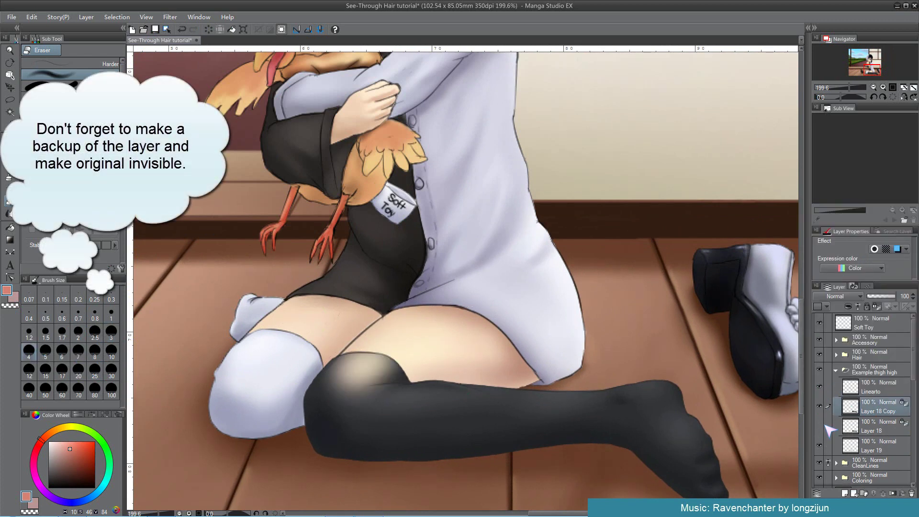
- Undo the strong erasing on the black stocking's knee and lightly erase its stretched areas at the knee, calf and heel
{"action": "key", "text": "ctrl+z"}
{"action": "key", "text": "ctrl+z"}
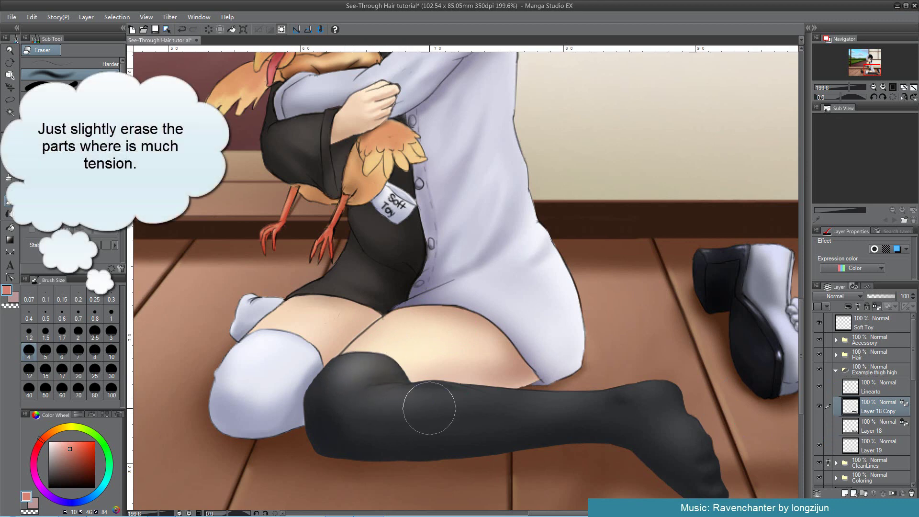
{"action": "left_click_drag", "start_coordinate": [638, 442], "coordinate": [586, 404]}
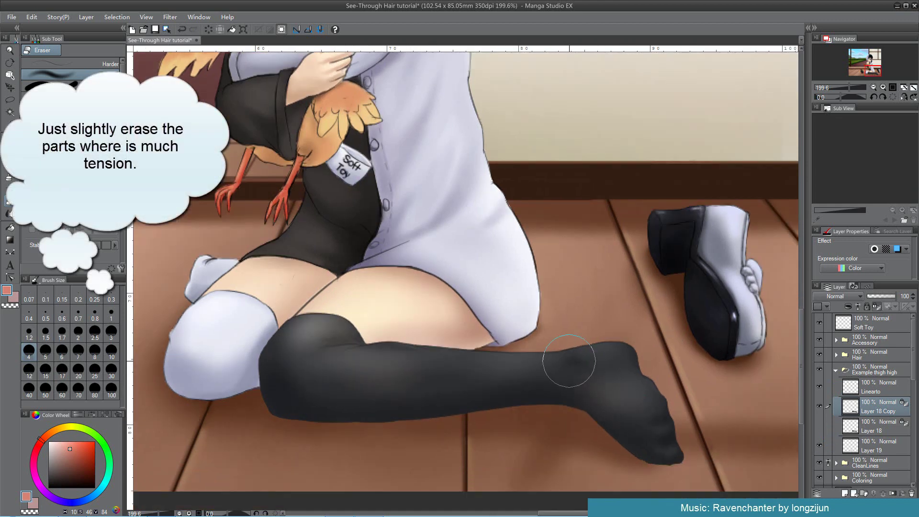
{"action": "left_click_drag", "start_coordinate": [566, 359], "coordinate": [621, 354]}
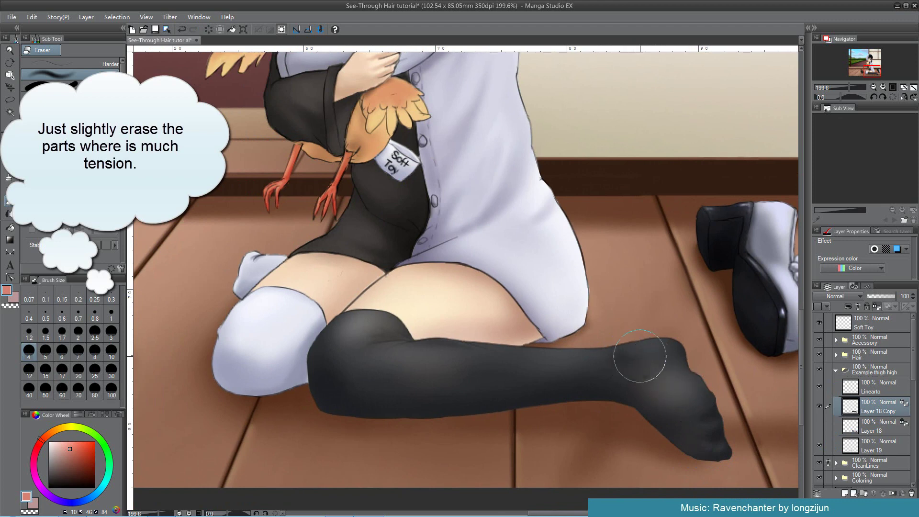
{"action": "left_click_drag", "start_coordinate": [424, 405], "coordinate": [500, 417]}
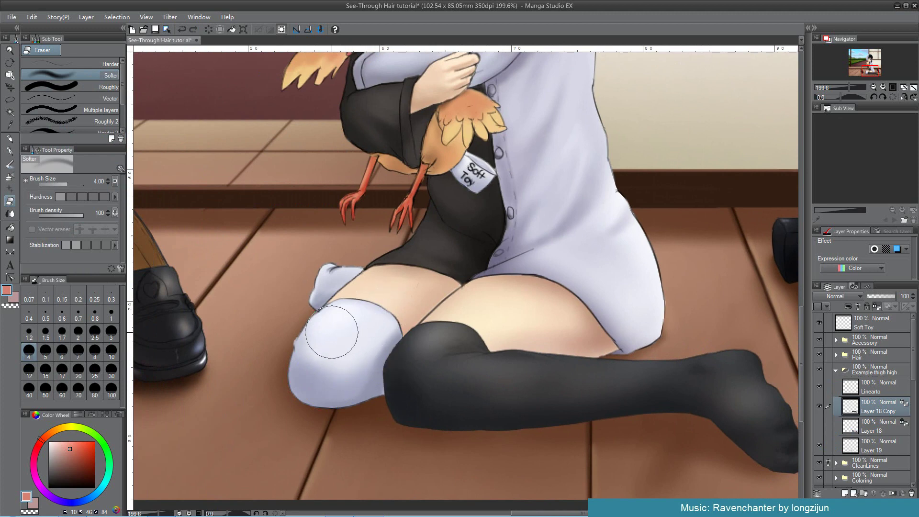
- Toggle the visibility of Layer 18 Copy and Layer 19 to check which stocking each layer holds
{"action": "left_click", "coordinate": [819, 406]}
{"action": "left_click", "coordinate": [819, 405]}
{"action": "left_click", "coordinate": [819, 445]}
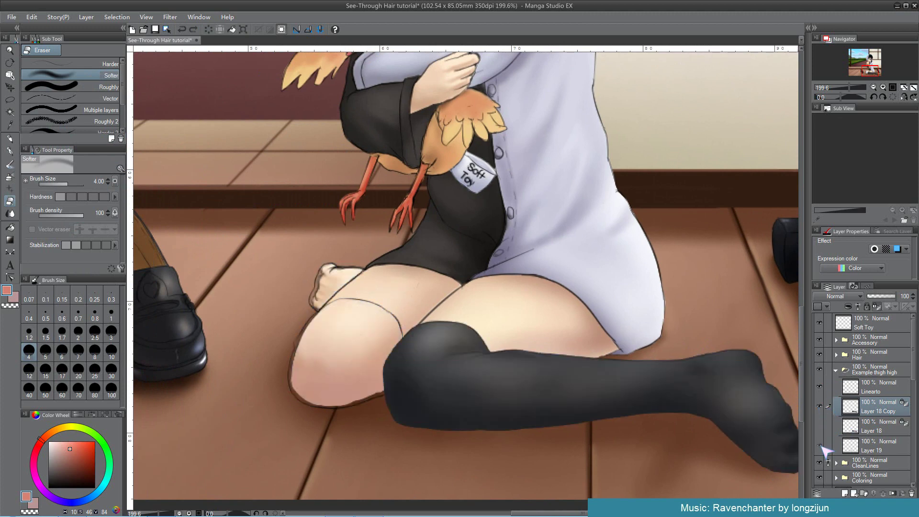
{"action": "left_click", "coordinate": [819, 445]}
- Duplicate the white stocking's Layer 19 and hide the original
{"action": "left_click", "coordinate": [855, 450]}
{"action": "right_click", "coordinate": [854, 450]}
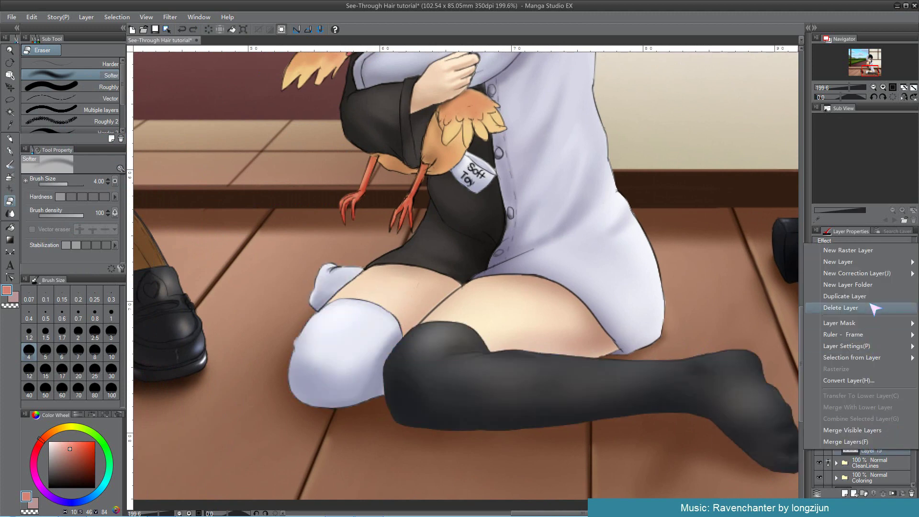
{"action": "left_click", "coordinate": [874, 303]}
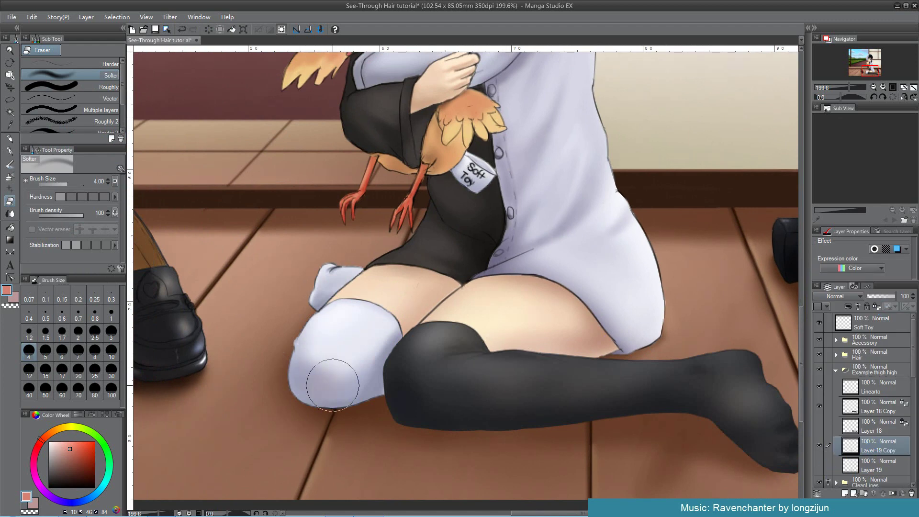
- Lightly erase the white stocking over the knee on Layer 19 Copy so the skin shows through
{"action": "mouse_move", "coordinate": [351, 339]}
{"action": "left_mouse_down"}
{"action": "mouse_move", "coordinate": [301, 368]}
{"action": "mouse_move", "coordinate": [293, 360]}
{"action": "mouse_move", "coordinate": [345, 387]}
{"action": "left_mouse_up"}
{"action": "key", "text": "ctrl+z"}
{"action": "scroll", "coordinate": [459, 311], "scroll_direction": "down", "scroll_amount": 4}
{"action": "scroll", "coordinate": [472, 323], "scroll_direction": "down", "scroll_amount": 2}
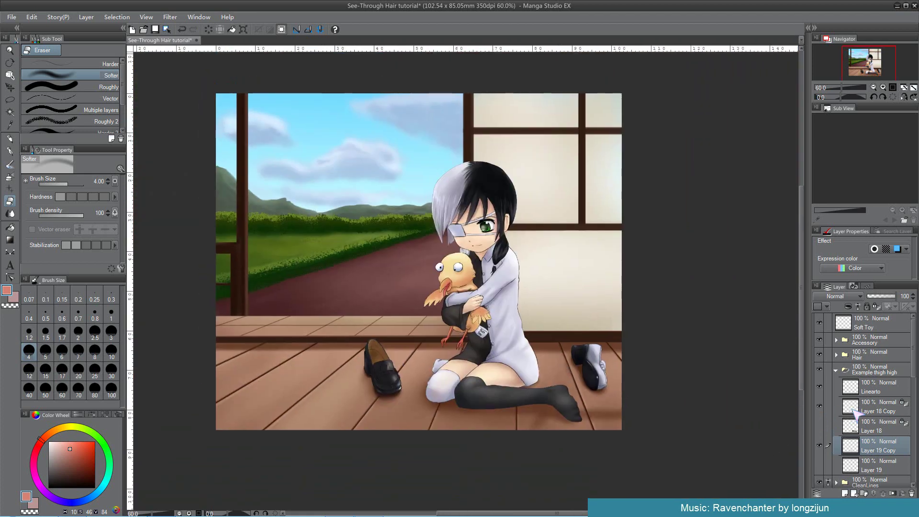
- Create a layer folder named Normal inside Example thigh high and place the original Layer 18 in it
{"action": "left_click_drag", "start_coordinate": [853, 410], "coordinate": [878, 408]}
{"action": "left_click", "coordinate": [870, 408]}
{"action": "left_click", "coordinate": [863, 492]}
{"action": "double_click", "coordinate": [876, 406]}
{"action": "type", "text": "Normal"}
{"action": "key", "text": "Return"}
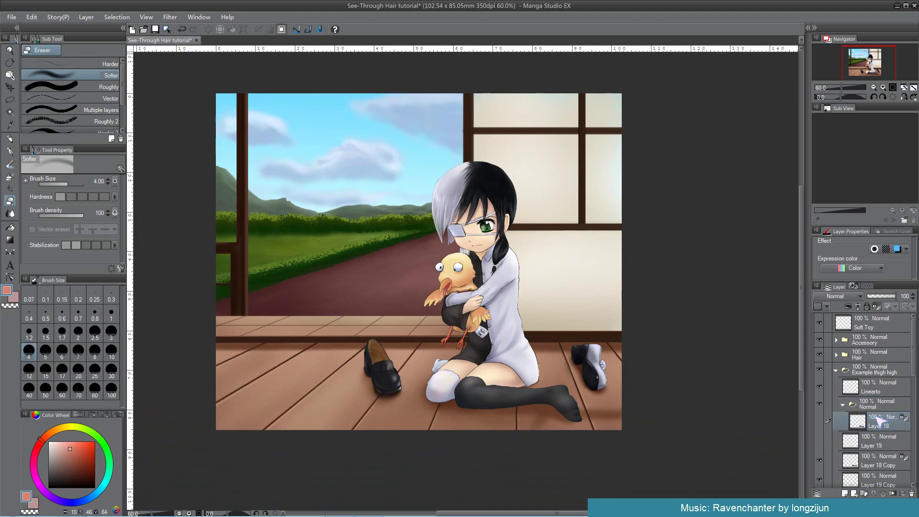
- Move the original Layer 19 into the Normal folder and collapse the folder
{"action": "left_click_drag", "start_coordinate": [878, 440], "coordinate": [877, 427]}
{"action": "left_click", "coordinate": [842, 405]}
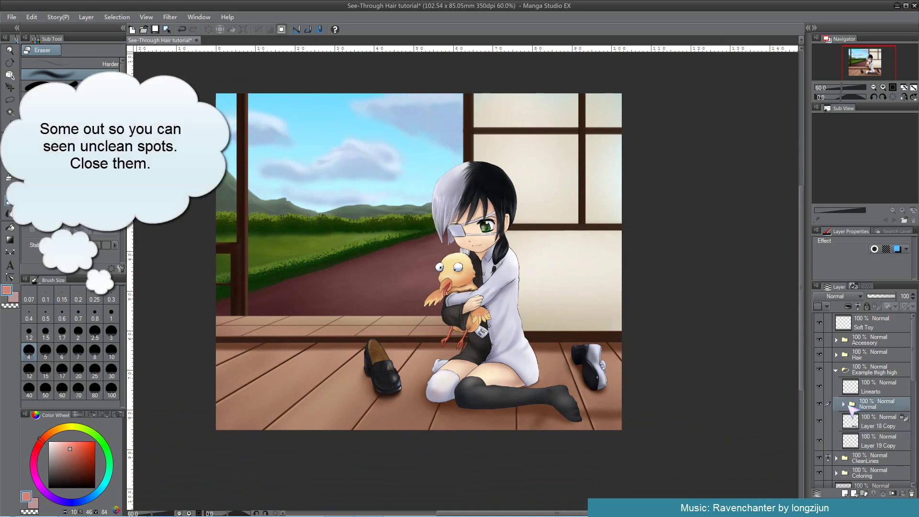
{"action": "left_click", "coordinate": [843, 404]}
{"action": "left_click", "coordinate": [838, 439]}
{"action": "left_click", "coordinate": [843, 405]}
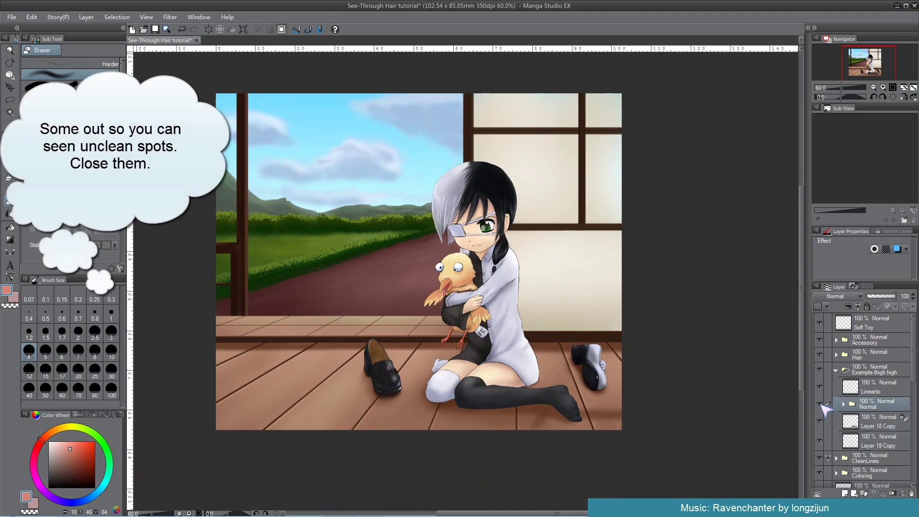
- Smooth the unclean spots of the black stocking on Layer 18 Copy with the Blur tool at brush size 3
{"action": "scroll", "coordinate": [522, 379], "scroll_direction": "up", "scroll_amount": 5}
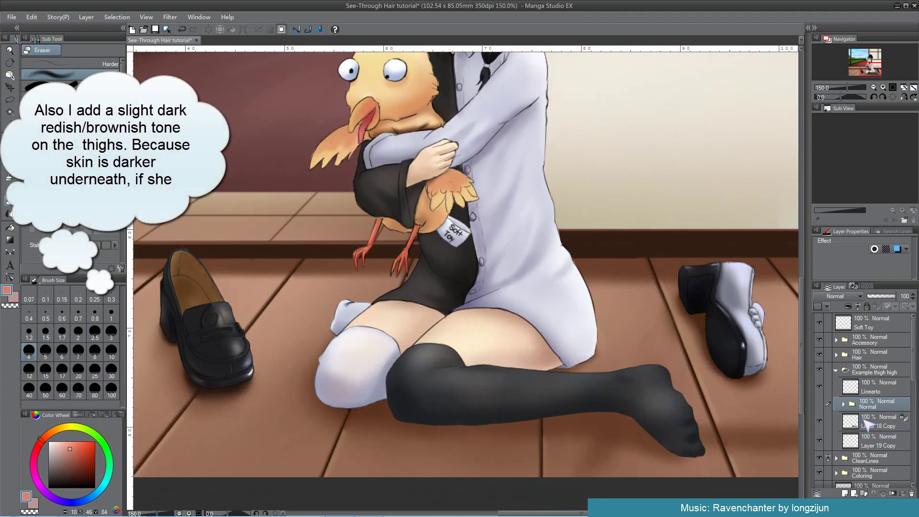
{"action": "left_click", "coordinate": [868, 427]}
{"action": "key", "text": "j"}
{"action": "left_click", "coordinate": [892, 87]}
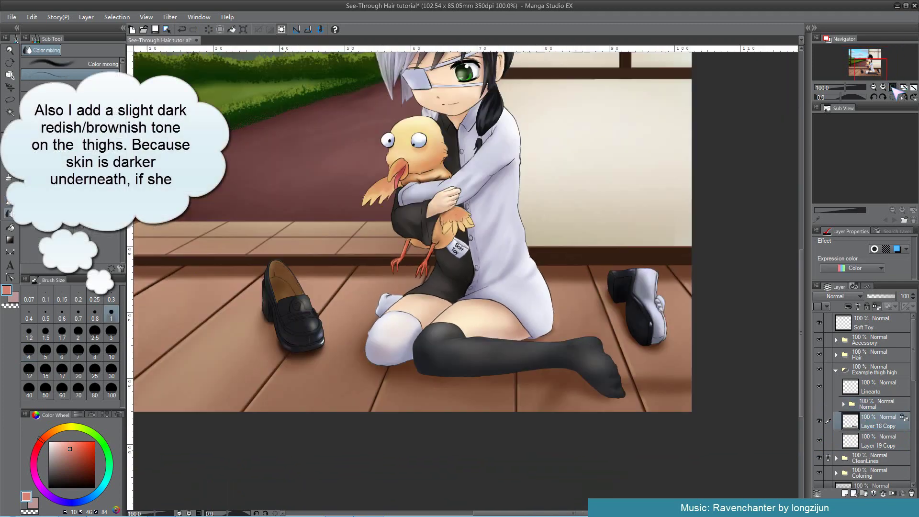
{"action": "left_click", "coordinate": [111, 331]}
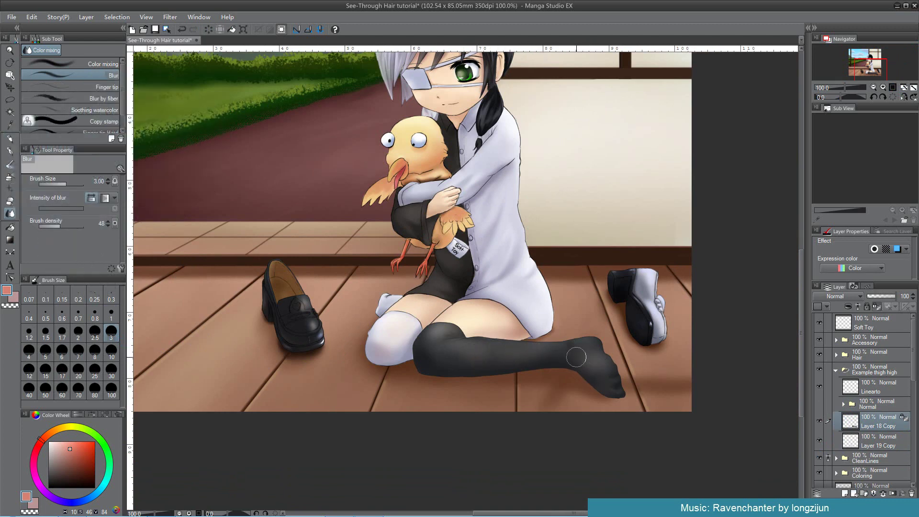
- Touch up the remaining spots on the black stocking with dark tones sampled from it, using the Soft airbrush at size 3
{"action": "left_click", "coordinate": [489, 366], "text": "alt"}
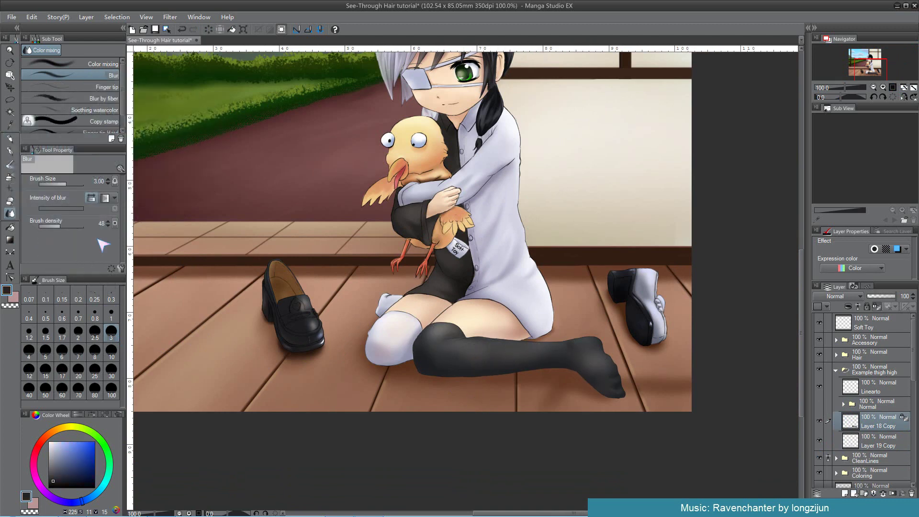
{"action": "left_click", "coordinate": [10, 177]}
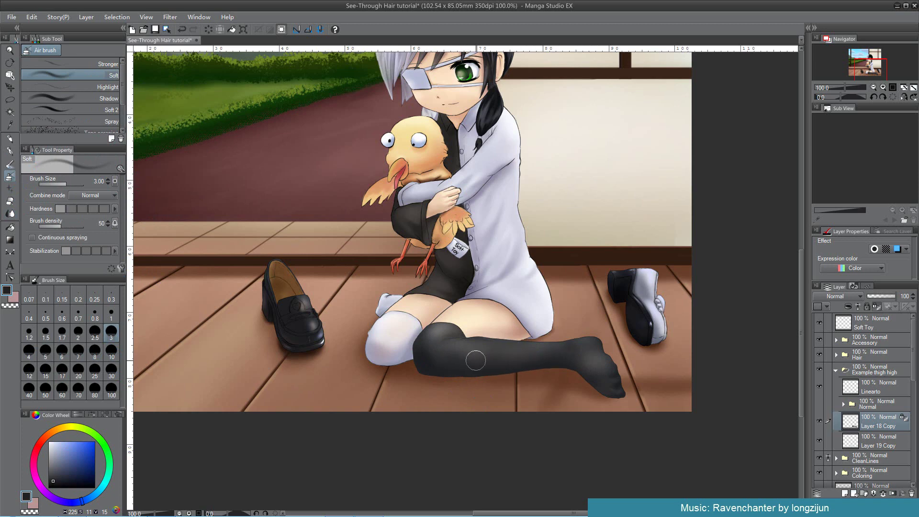
{"action": "left_click", "coordinate": [493, 350], "text": "alt"}
{"action": "key", "text": "e"}
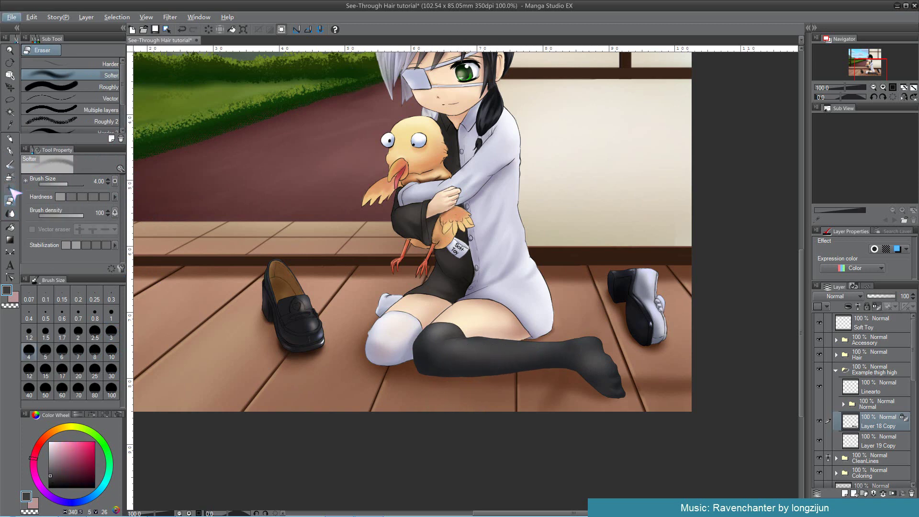
- Tint the black stocking on Layer 18 Copy with a redder version of the thigh's skin color using the Soft airbrush
{"action": "left_click", "coordinate": [11, 178]}
{"action": "left_click", "coordinate": [506, 309], "text": "alt"}
{"action": "left_click", "coordinate": [42, 441]}
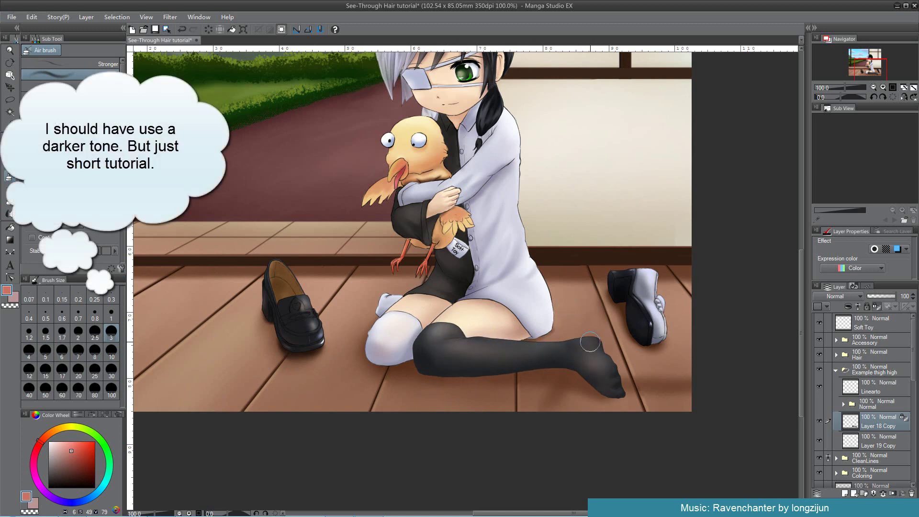
- Collapse the Example thigh high folder, expand the Coloring folder and select its Skin layer
{"action": "scroll", "coordinate": [624, 281], "scroll_direction": "down", "scroll_amount": 2}
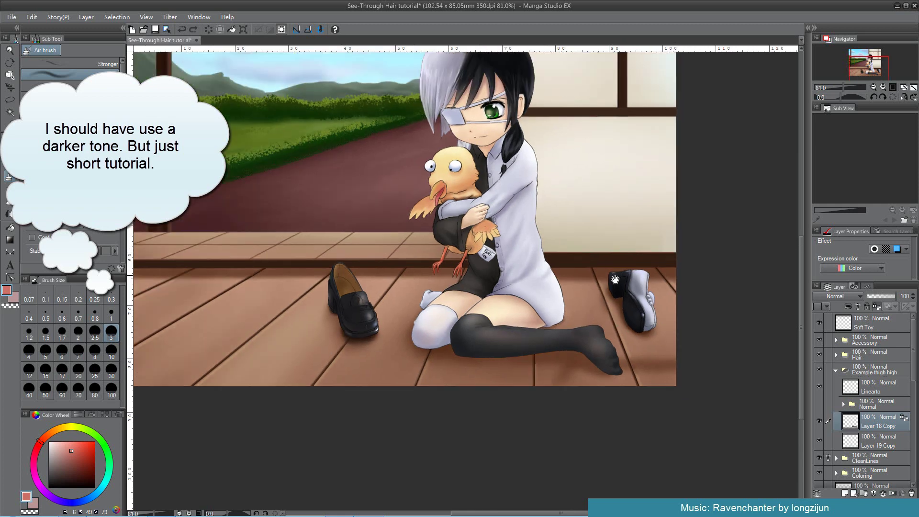
{"action": "left_click_drag", "start_coordinate": [624, 231], "coordinate": [624, 345]}
{"action": "scroll", "coordinate": [469, 223], "scroll_direction": "up", "scroll_amount": 3}
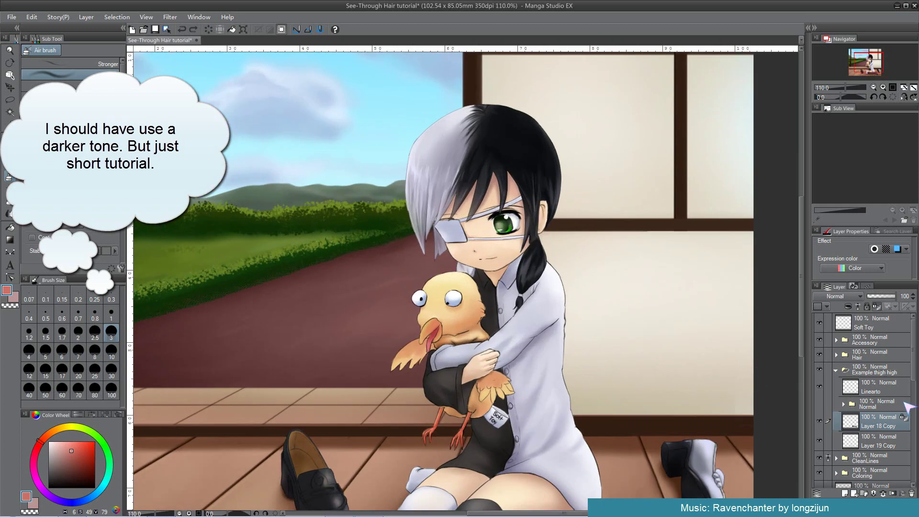
{"action": "left_click", "coordinate": [836, 370]}
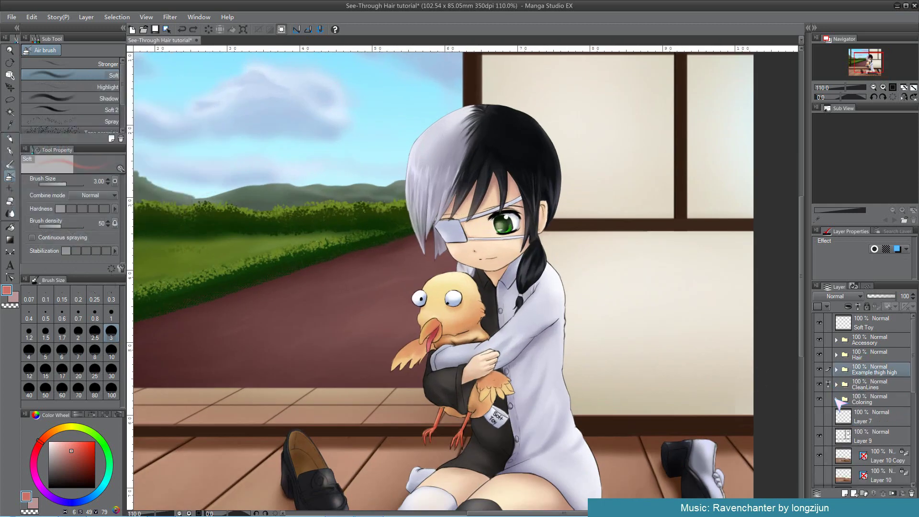
{"action": "left_click", "coordinate": [837, 400]}
{"action": "scroll", "coordinate": [839, 411], "scroll_direction": "down", "scroll_amount": 3}
{"action": "left_click", "coordinate": [843, 427]}
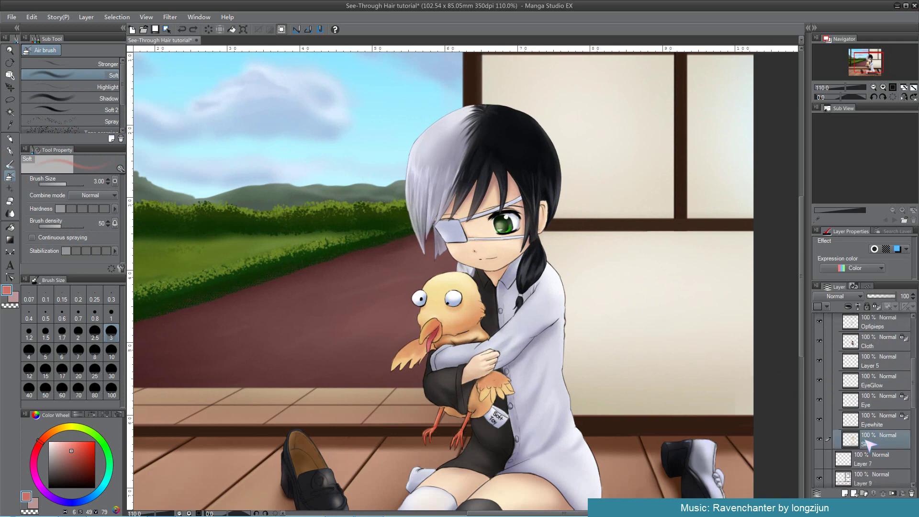
{"action": "right_click", "coordinate": [867, 445]}
{"action": "right_click", "coordinate": [868, 447]}
{"action": "left_click", "coordinate": [857, 303]}
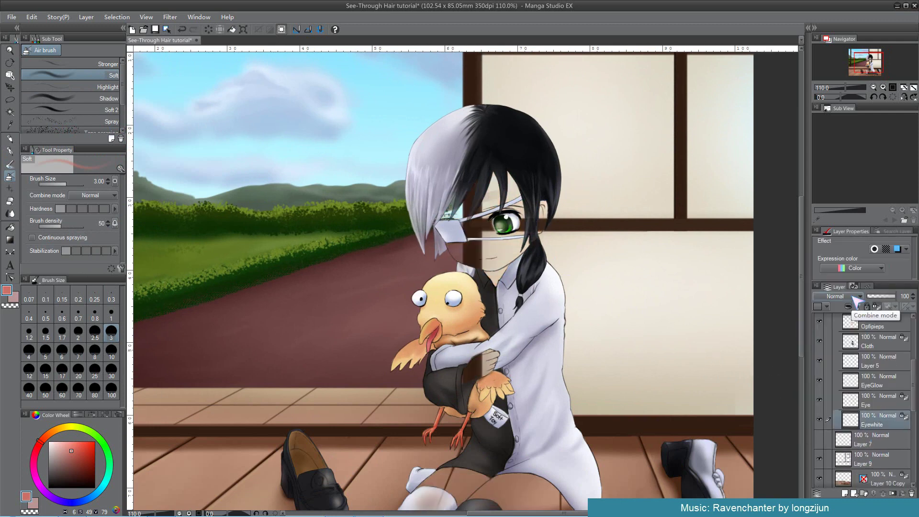
{"action": "key", "text": "ctrl+z"}
- Duplicate the Skin layer and hide the original
{"action": "right_click", "coordinate": [875, 439]}
{"action": "left_click", "coordinate": [868, 285]}
{"action": "left_click", "coordinate": [819, 460]}
{"action": "scroll", "coordinate": [508, 239], "scroll_direction": "up", "scroll_amount": 1}
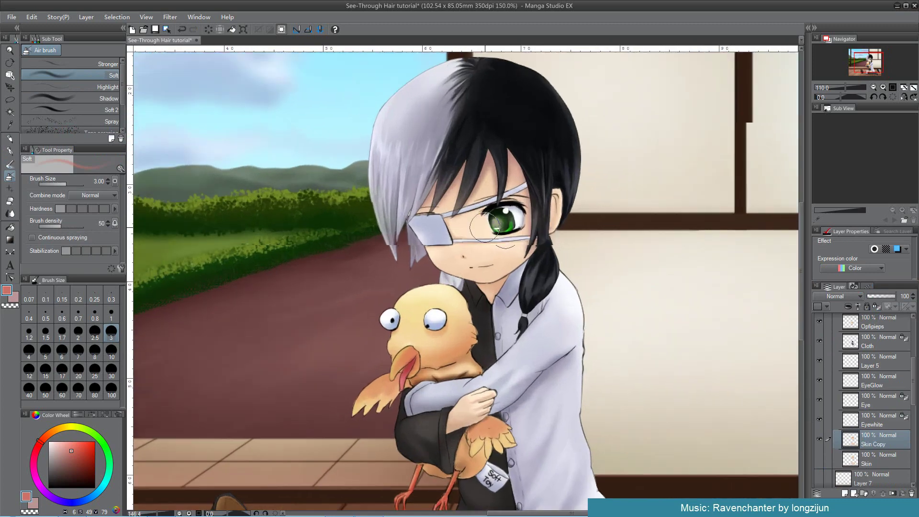
- Airbrush soft reddish shading around the nose on Skin Copy at brush size 0.3, lightening it with sampled skin color
{"action": "scroll", "coordinate": [470, 246], "scroll_direction": "up", "scroll_amount": 3}
{"action": "left_click", "coordinate": [461, 280], "text": "alt"}
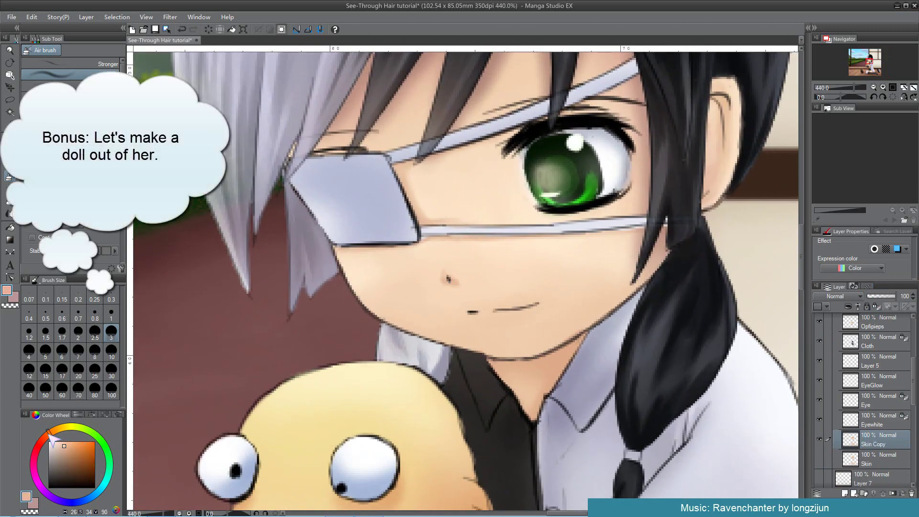
{"action": "left_click_drag", "start_coordinate": [49, 433], "coordinate": [42, 436]}
{"action": "left_click", "coordinate": [111, 299]}
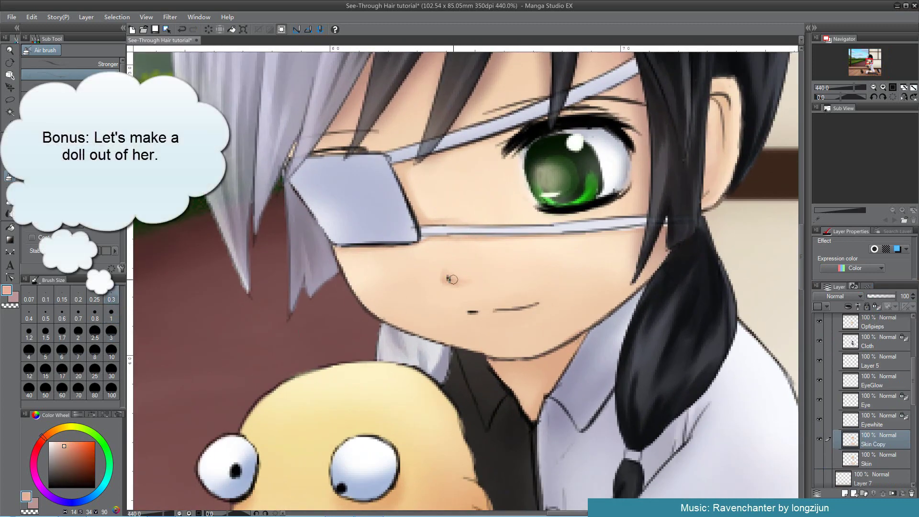
{"action": "left_click", "coordinate": [441, 270], "text": "alt"}
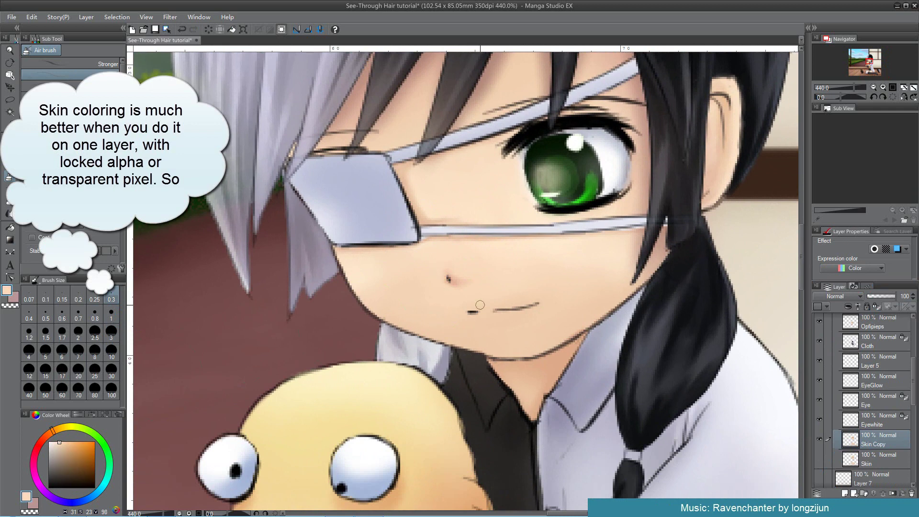
- Deepen the nose shading with a darker reddish brown at brush size 0.2 and soften it with sampled skin color at size 0.3
{"action": "left_click", "coordinate": [458, 287], "text": "alt"}
{"action": "left_click", "coordinate": [70, 456]}
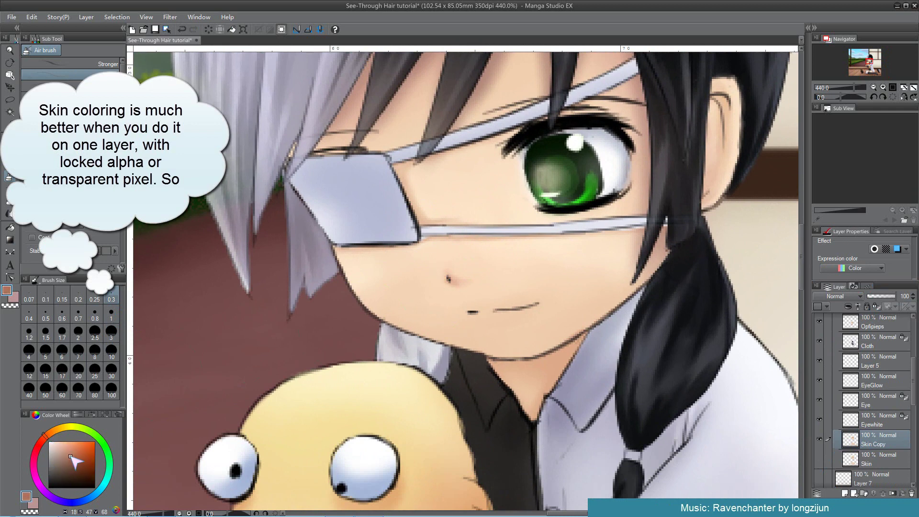
{"action": "left_click", "coordinate": [79, 300]}
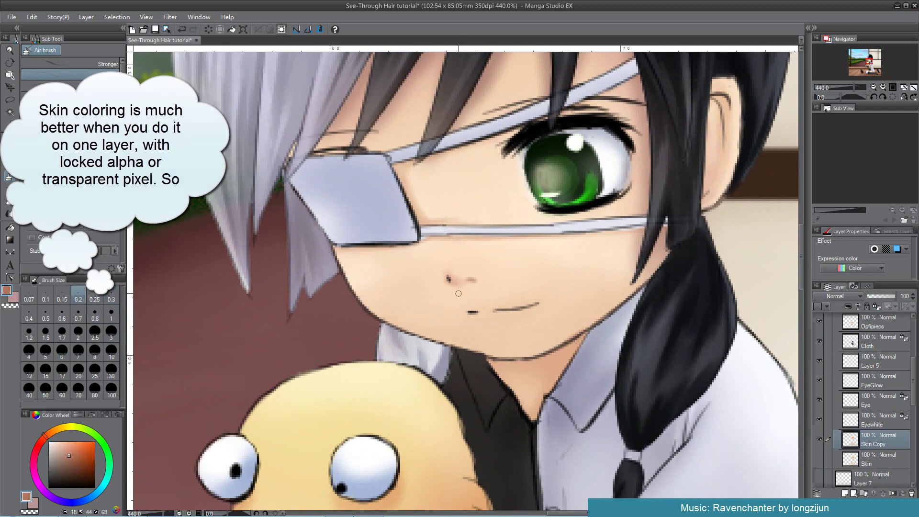
{"action": "left_click", "coordinate": [458, 290], "text": "alt"}
{"action": "key", "text": "bracketright"}
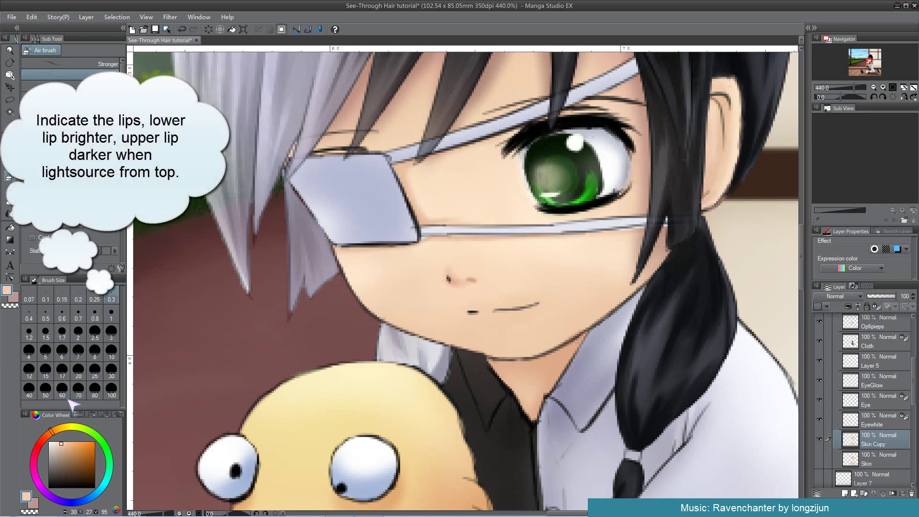
- Paint the lower lip in light pink and the upper lip in a darker pink on Skin Copy
{"action": "left_click", "coordinate": [38, 460]}
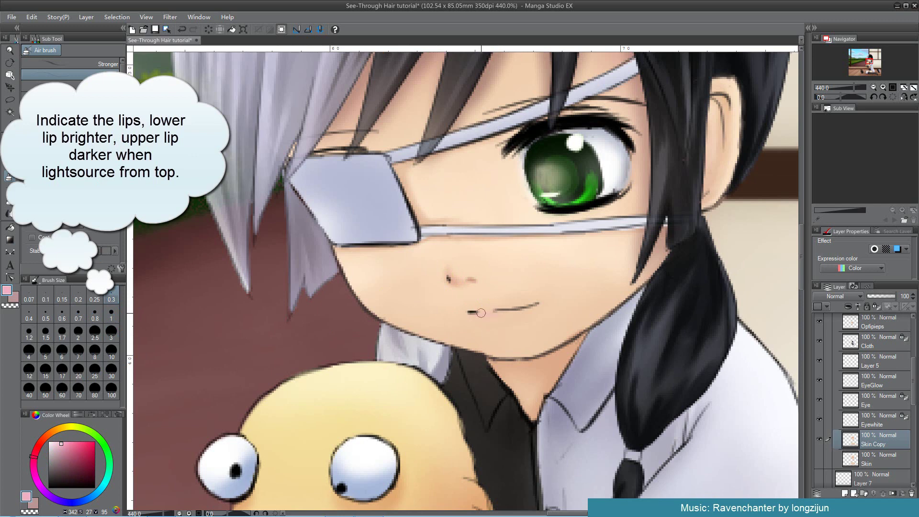
{"action": "left_click", "coordinate": [62, 453]}
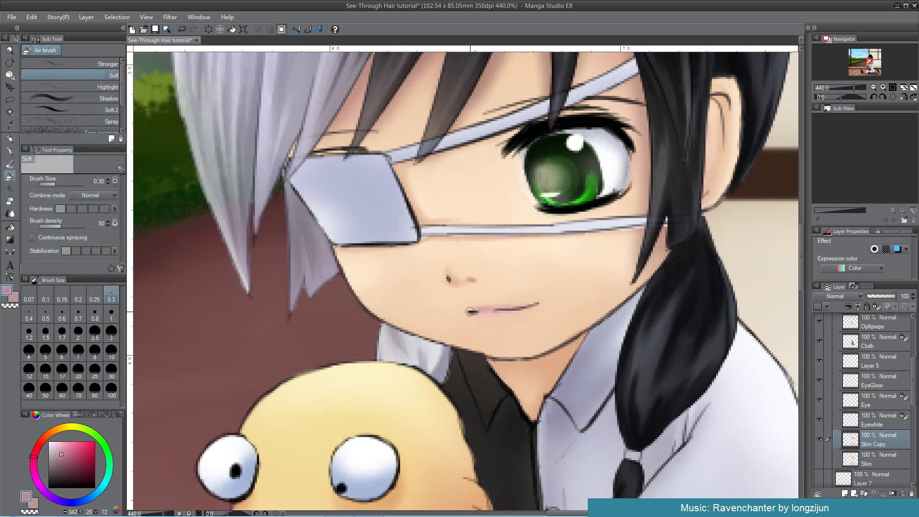
{"action": "left_click_drag", "start_coordinate": [540, 350], "coordinate": [520, 351]}
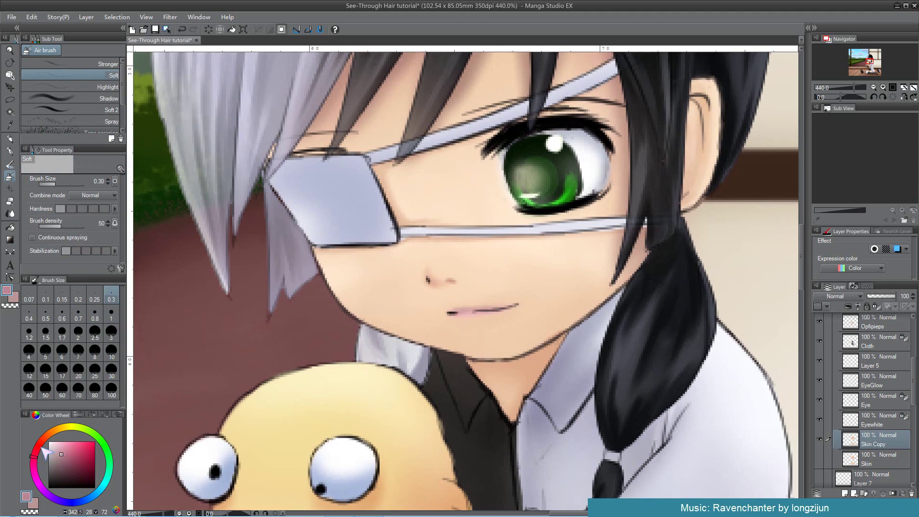
- Add pale pink highlights to the lower lip at brush size 0.1 and blend the lips with sampled colors at size 0.3
{"action": "left_click", "coordinate": [46, 293]}
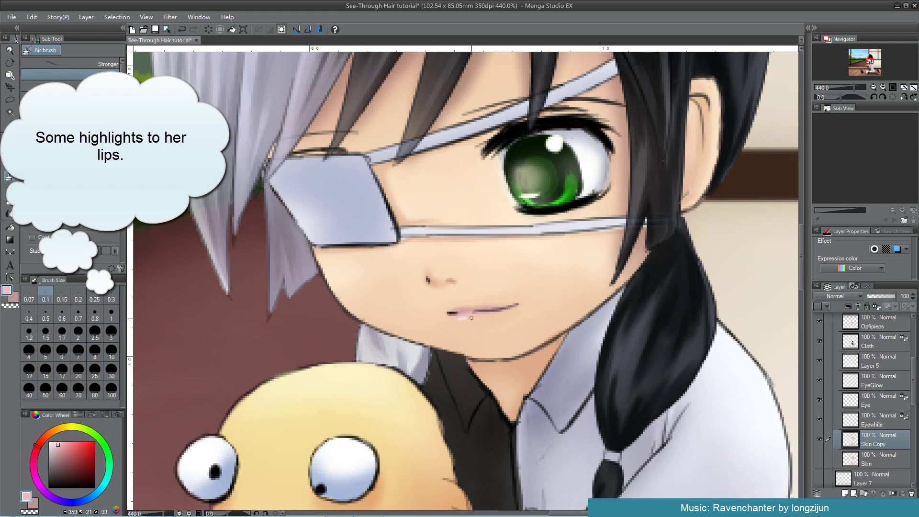
{"action": "left_click", "coordinate": [111, 299]}
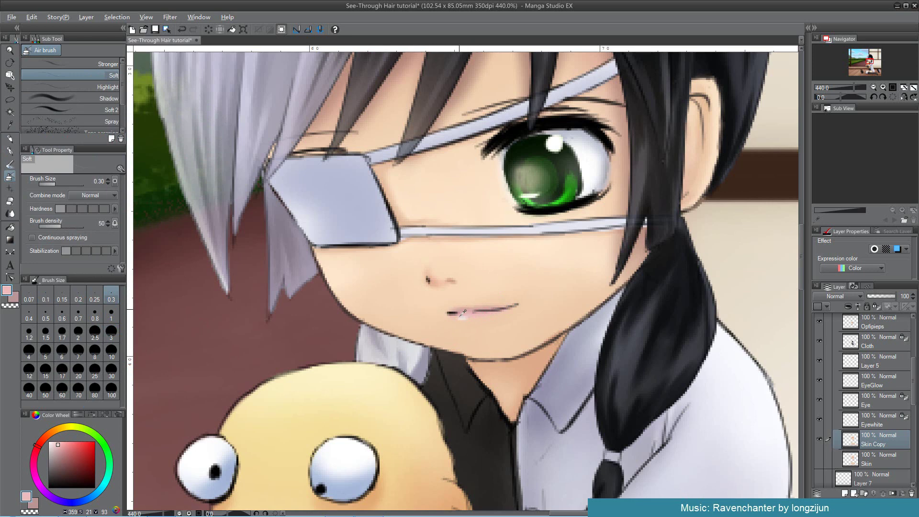
{"action": "left_click", "coordinate": [467, 303], "text": "alt"}
{"action": "left_click", "coordinate": [510, 305], "text": "alt"}
{"action": "left_click", "coordinate": [478, 317], "text": "alt"}
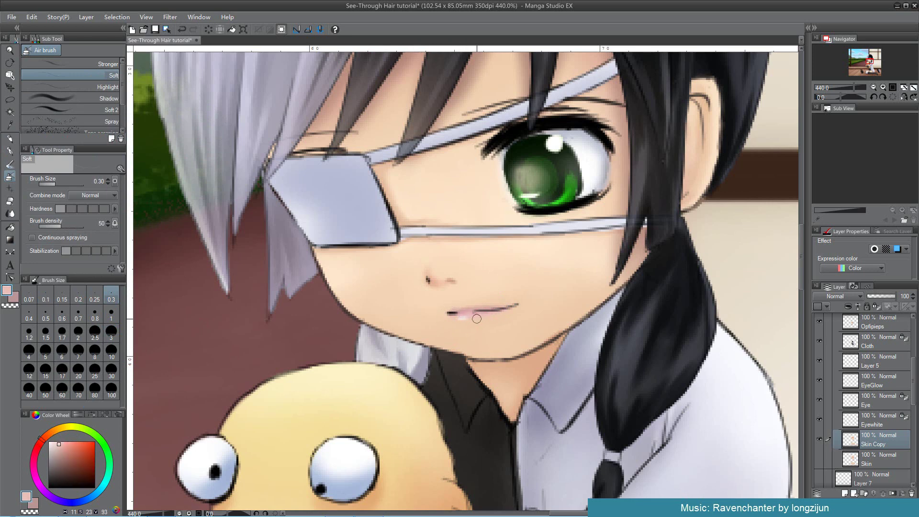
- Shade the face more three-dimensionally with a sampled darker skin tone at airbrush size 1
{"action": "left_click", "coordinate": [472, 331], "text": "alt"}
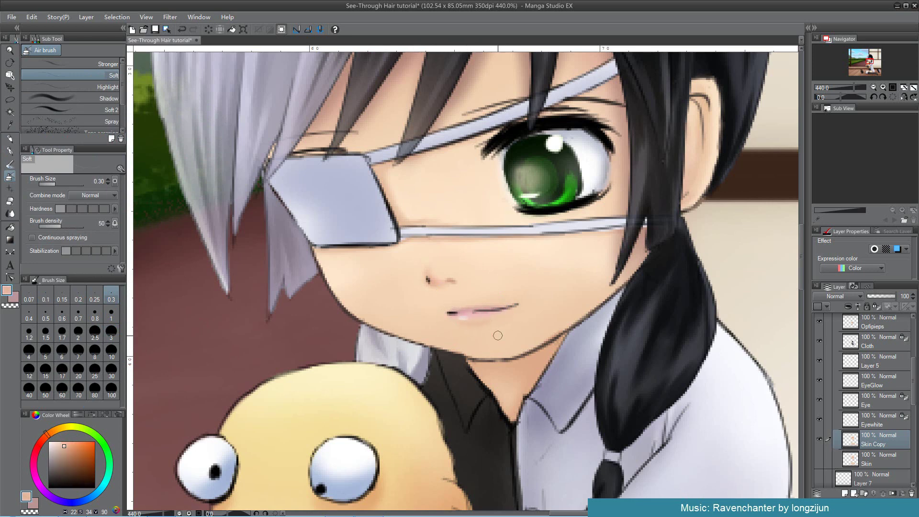
{"action": "left_click", "coordinate": [111, 316]}
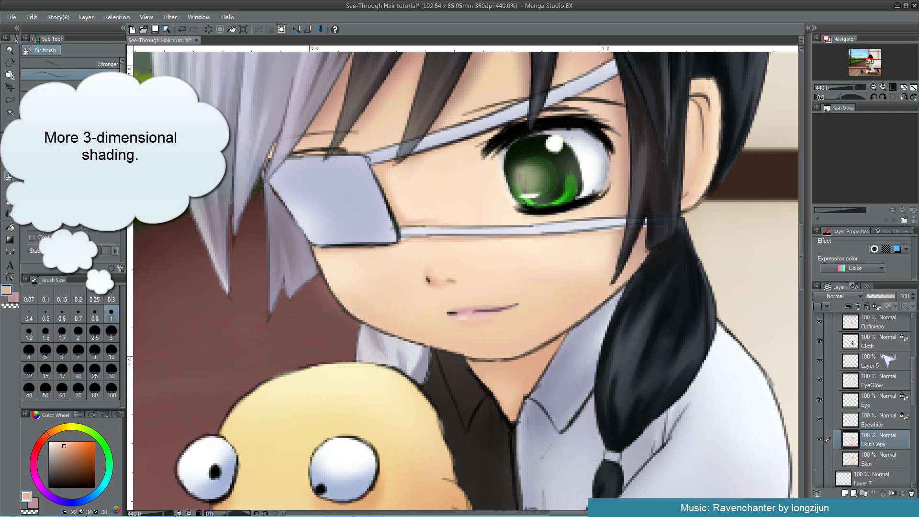
- Color the face's line art on Layer 4 of the CleanLines folder with a brownish skin tone at airbrush size 0.8
{"action": "mouse_move", "coordinate": [913, 371]}
{"action": "left_mouse_down"}
{"action": "mouse_move", "coordinate": [913, 350]}
{"action": "mouse_move", "coordinate": [913, 381]}
{"action": "left_mouse_up"}
{"action": "left_click", "coordinate": [835, 399]}
{"action": "left_click", "coordinate": [836, 383]}
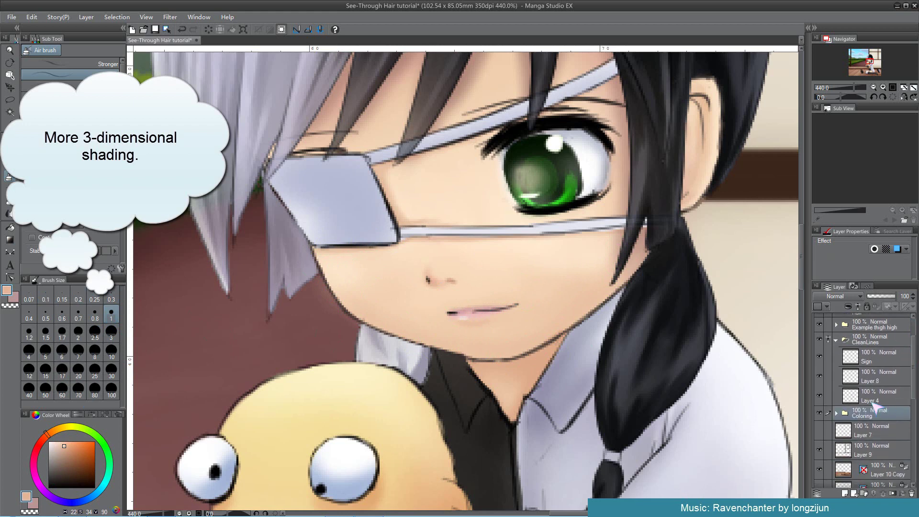
{"action": "left_click", "coordinate": [872, 401]}
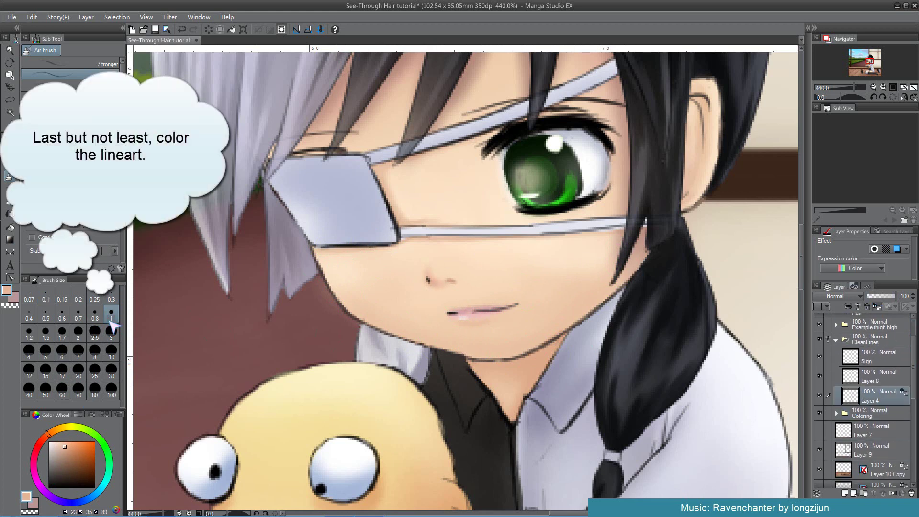
{"action": "left_click", "coordinate": [95, 314]}
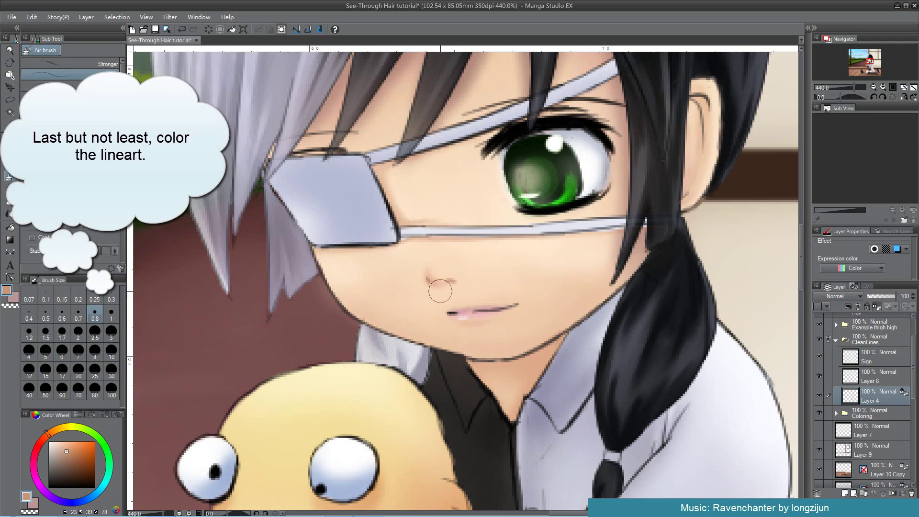
{"action": "mouse_move", "coordinate": [387, 333]}
{"action": "left_mouse_down"}
{"action": "mouse_move", "coordinate": [425, 343]}
{"action": "mouse_move", "coordinate": [342, 292]}
{"action": "mouse_move", "coordinate": [320, 247]}
{"action": "mouse_move", "coordinate": [323, 258]}
{"action": "mouse_move", "coordinate": [486, 338]}
{"action": "mouse_move", "coordinate": [560, 314]}
{"action": "left_mouse_up"}
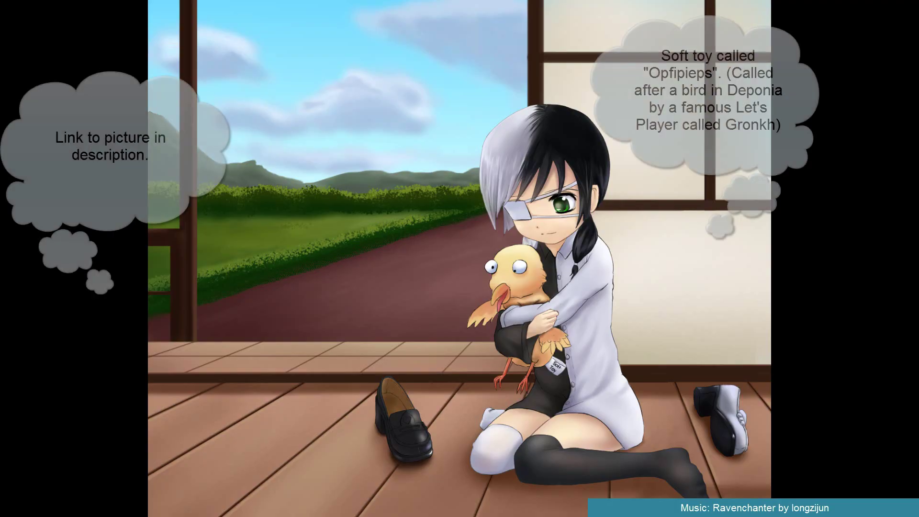